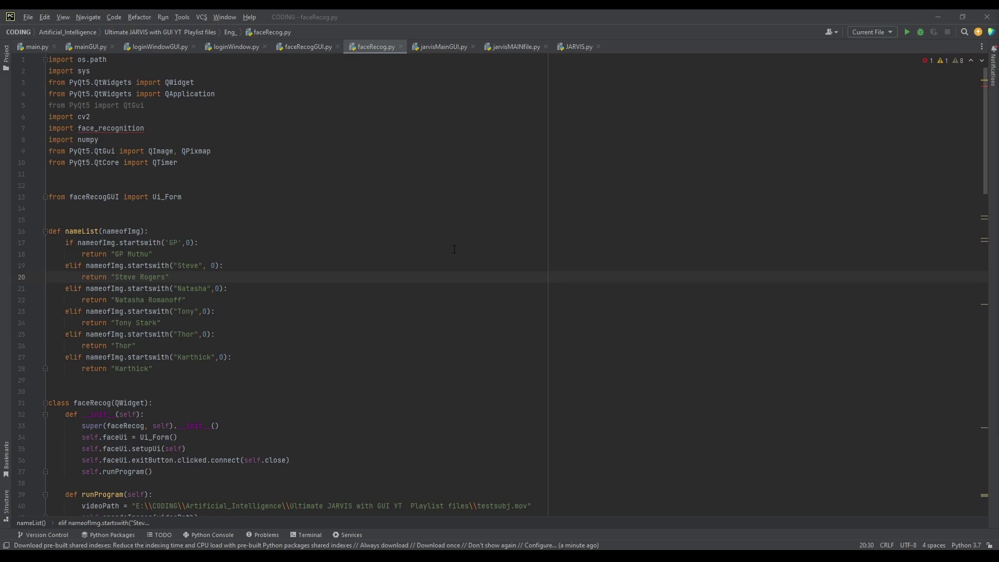
# - Inspect the red-flagged face_recognition import and review its suggested fixes, then dismiss them
pyautogui.click(454, 250)
pyautogui.hotkey('ctrl', 'w')
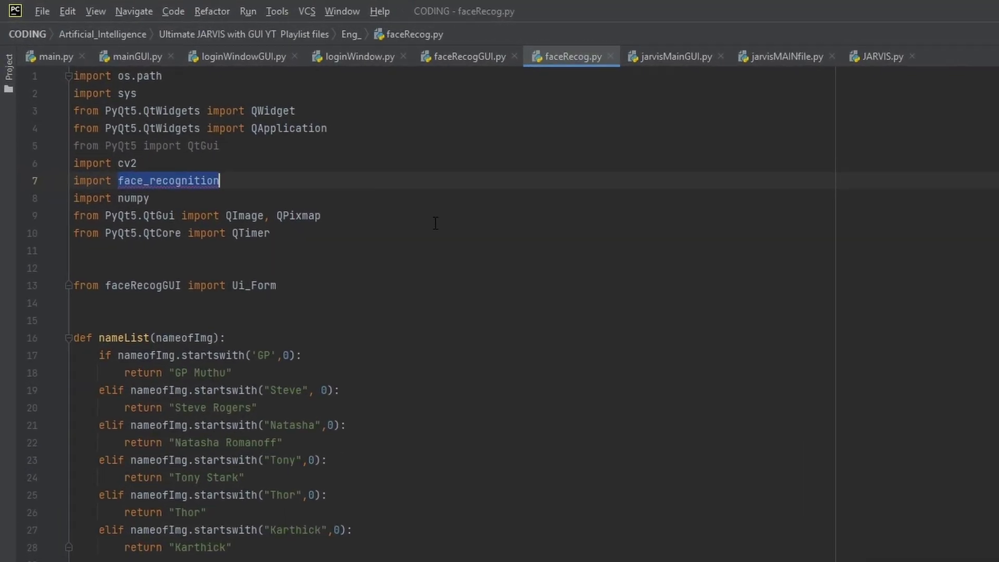
pyautogui.click(344, 216)
pyautogui.moveTo(168, 180)
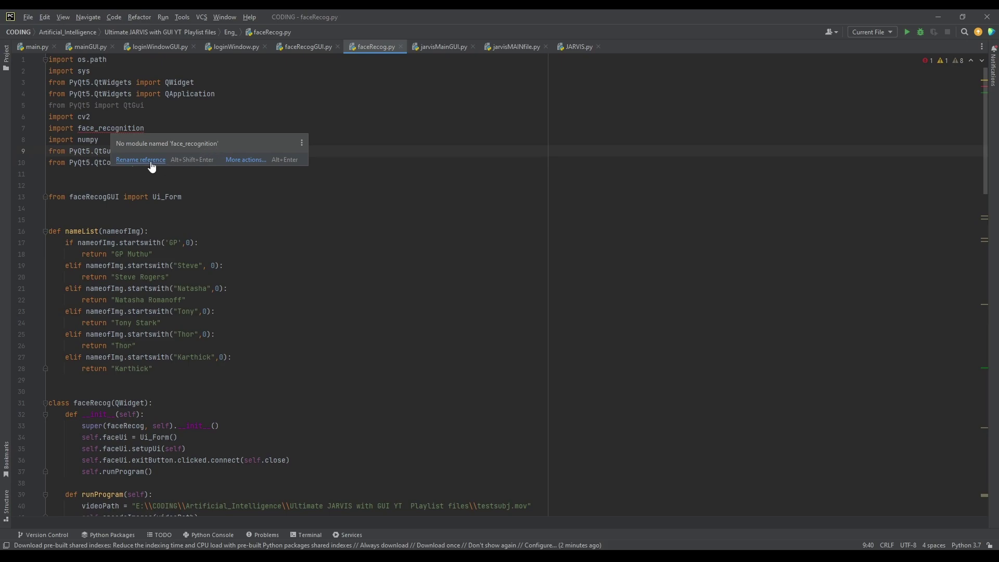
pyautogui.click(257, 162)
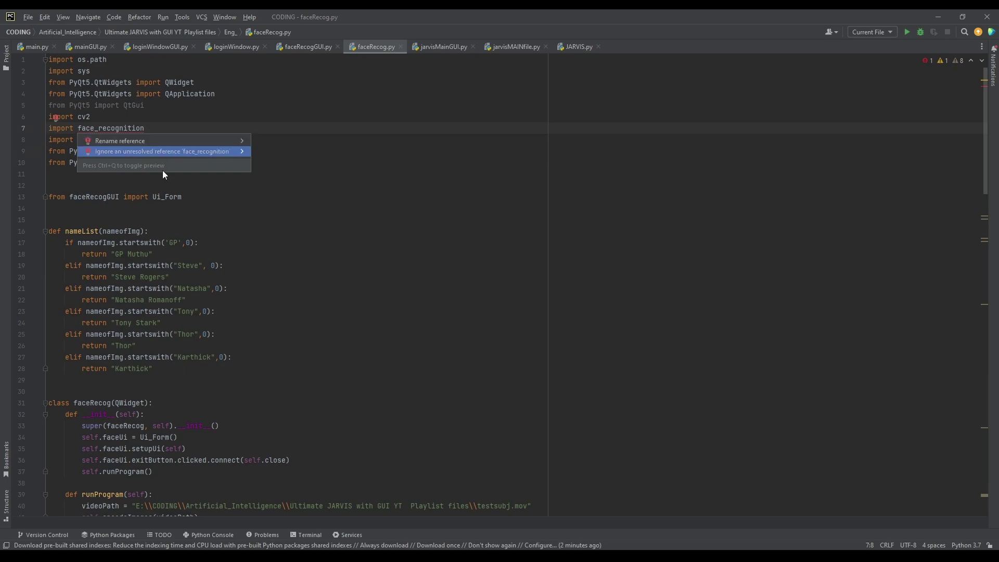
pyautogui.click(244, 227)
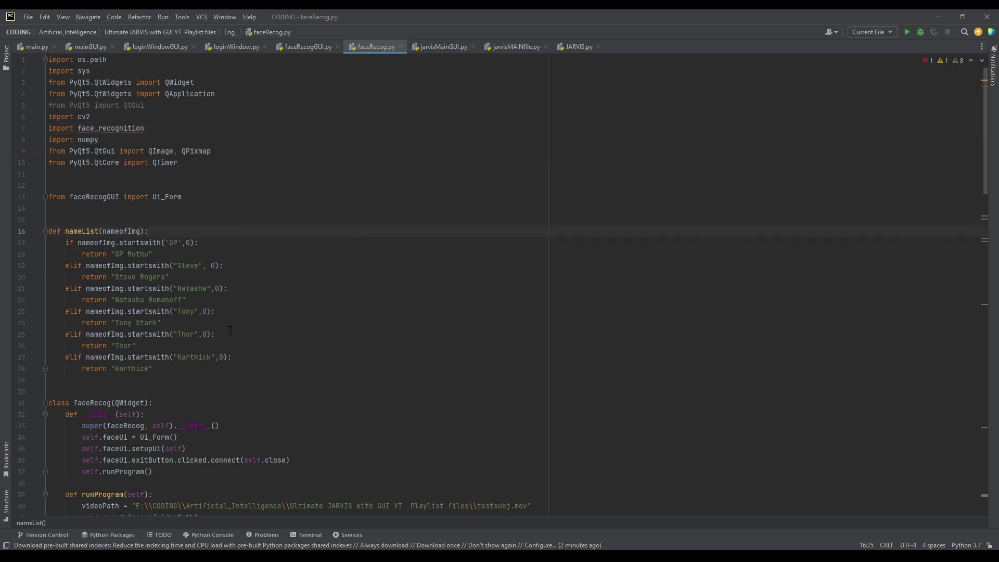
# - Run pip install face_recognition in the terminal and review the dlib build error
pyautogui.click(307, 535)
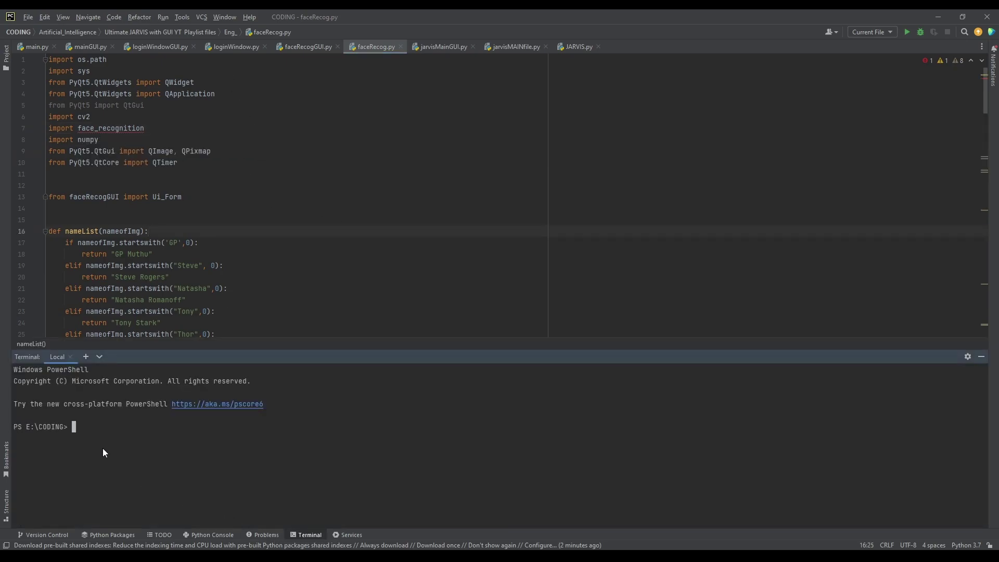
pyautogui.write('pip n')
pyautogui.press('BackSpace')
pyautogui.write('instal')
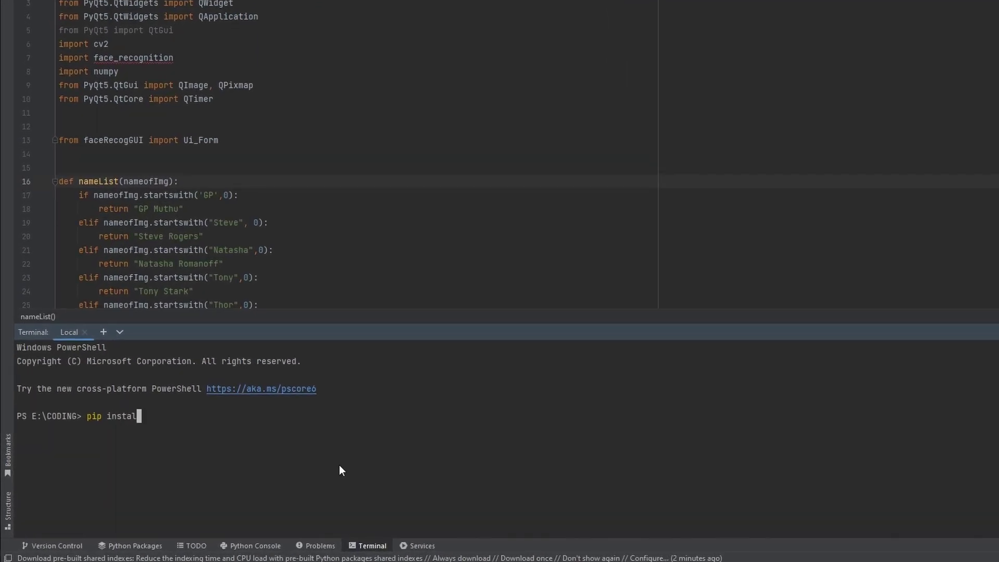
pyautogui.write('l face_')
pyautogui.write('recognition')
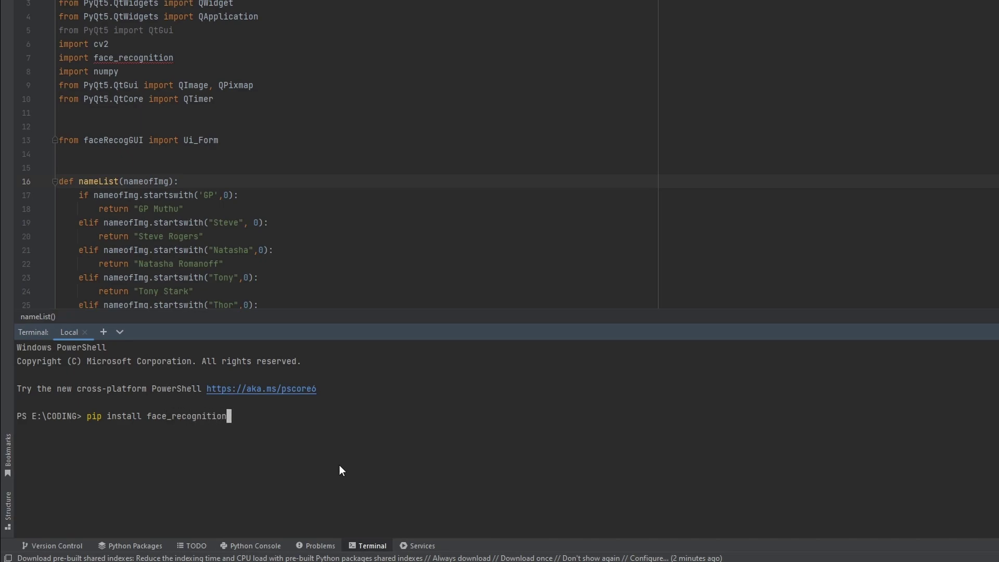
pyautogui.press('Return')
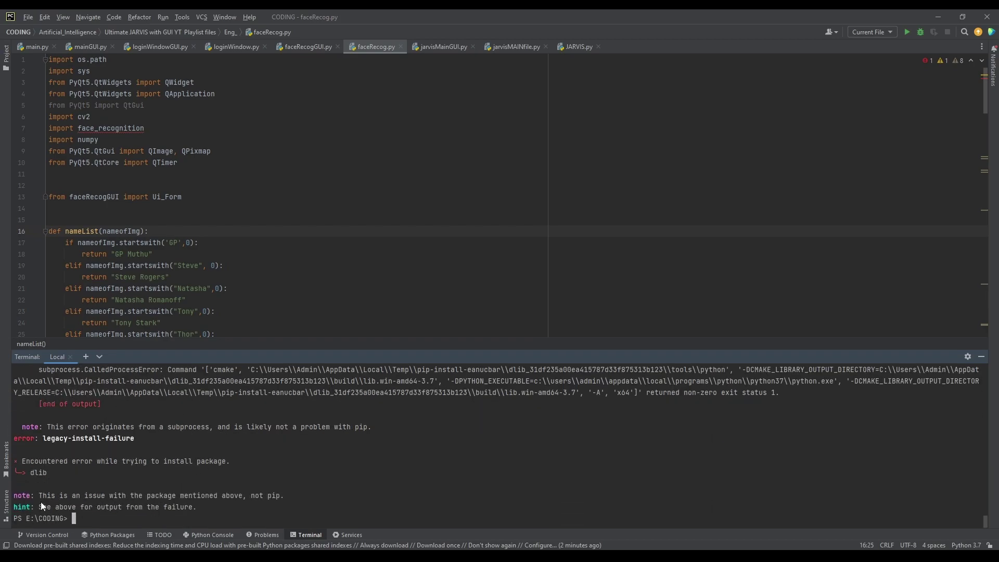
pyautogui.doubleClick(24, 438)
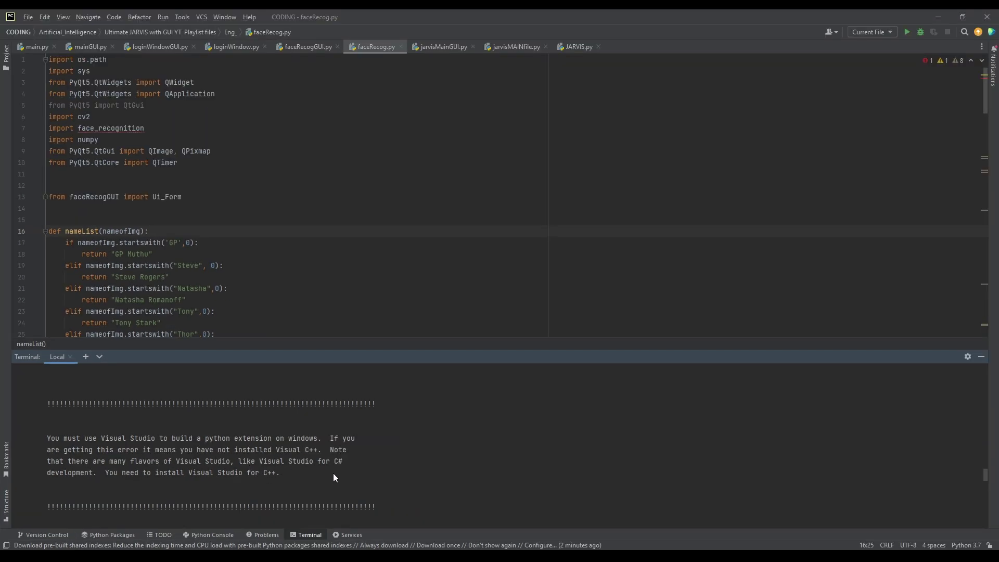
pyautogui.scroll(5, 309, 477)
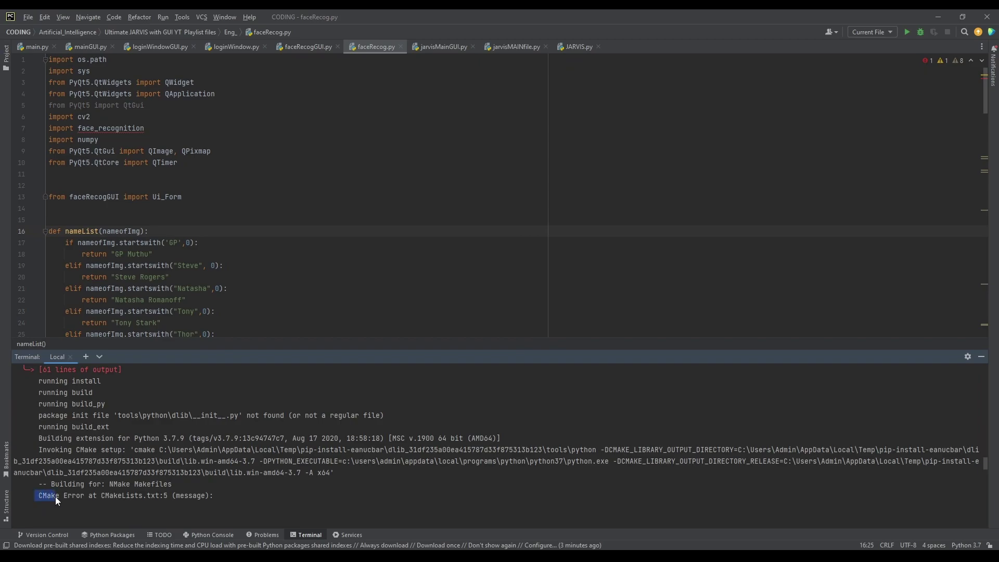
pyautogui.moveTo(143, 505); pyautogui.dragTo(224, 504)
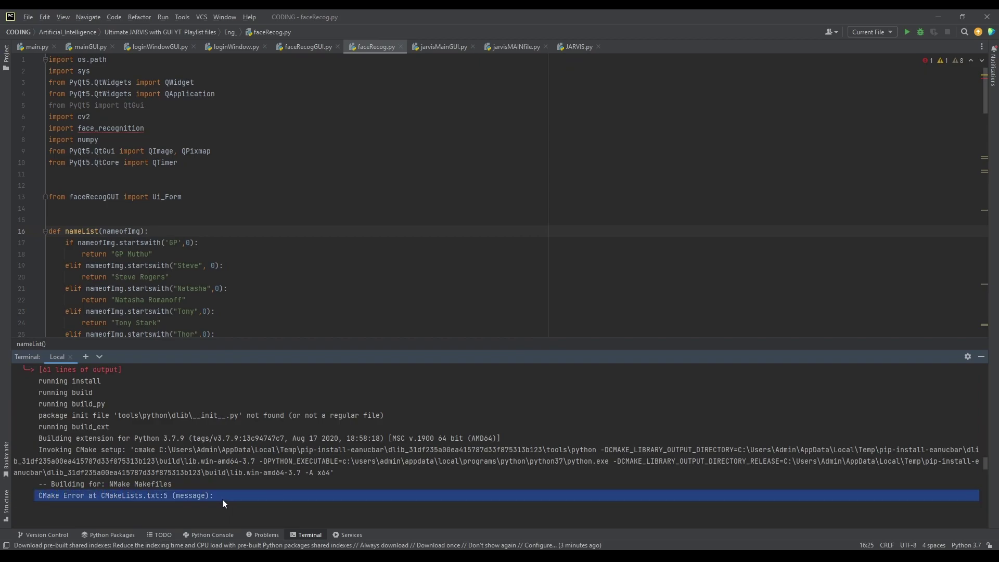
pyautogui.click(258, 479)
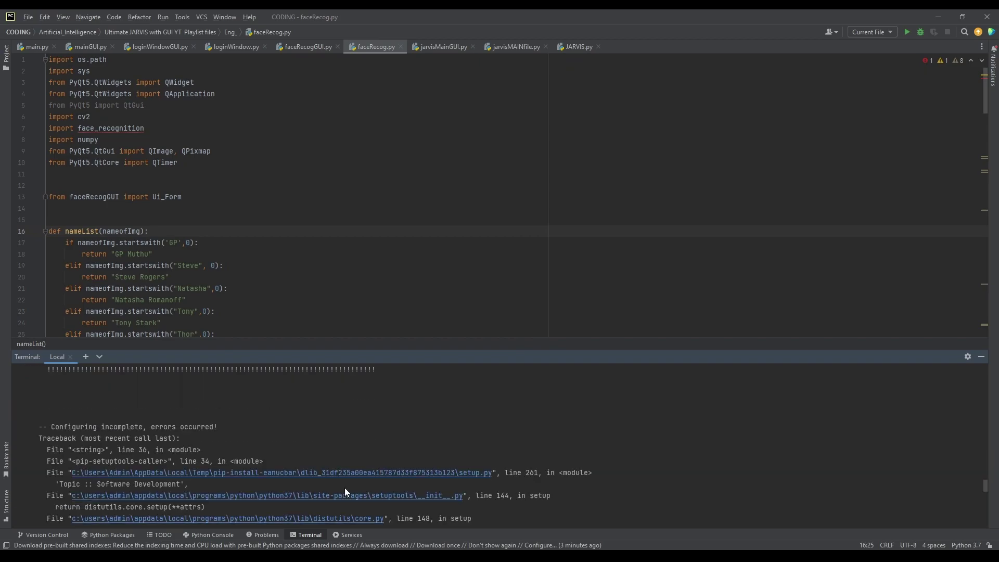
pyautogui.scroll(-5, 344, 488)
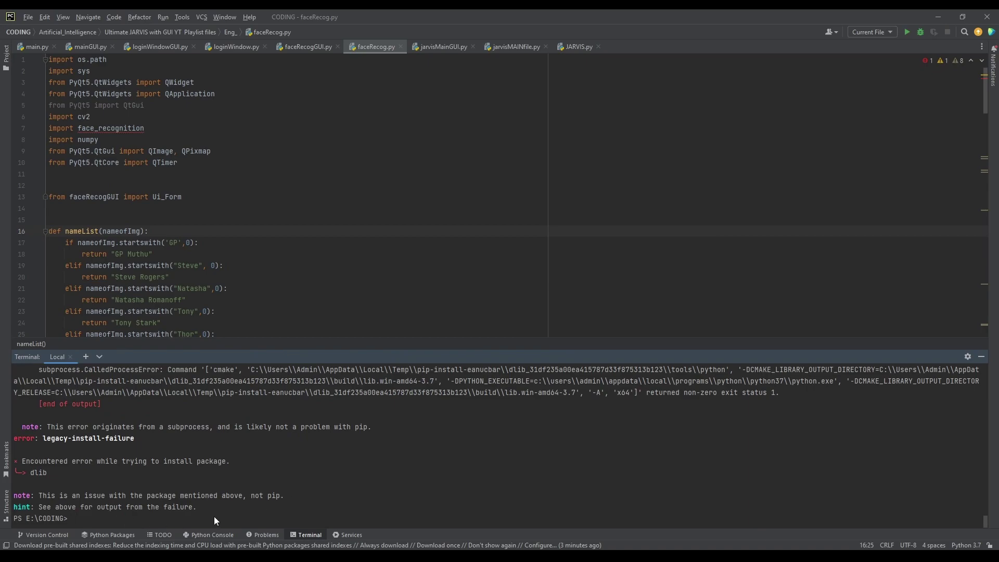
pyautogui.write('pip ins')
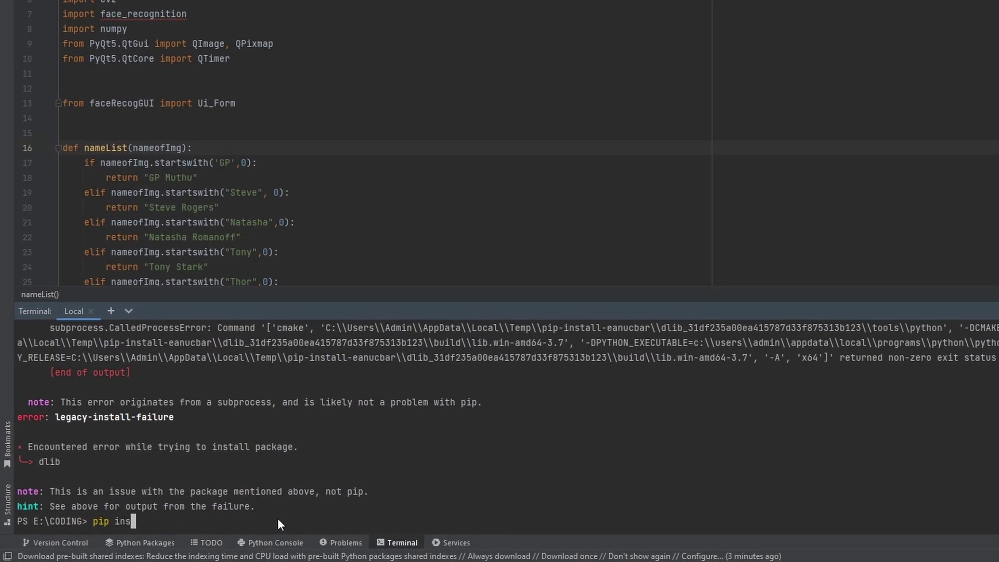
pyautogui.write('tall cmake')
# - Run pip install cmake, confirm 3.25.2 is present, and select 'dlib' in the output
pyautogui.press('Return')
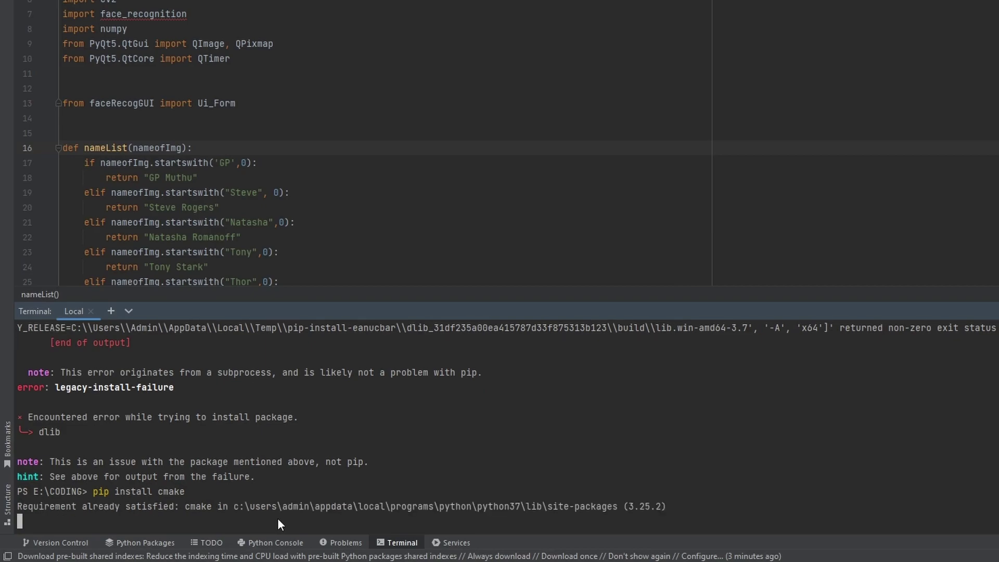
pyautogui.moveTo(180, 505); pyautogui.dragTo(307, 506)
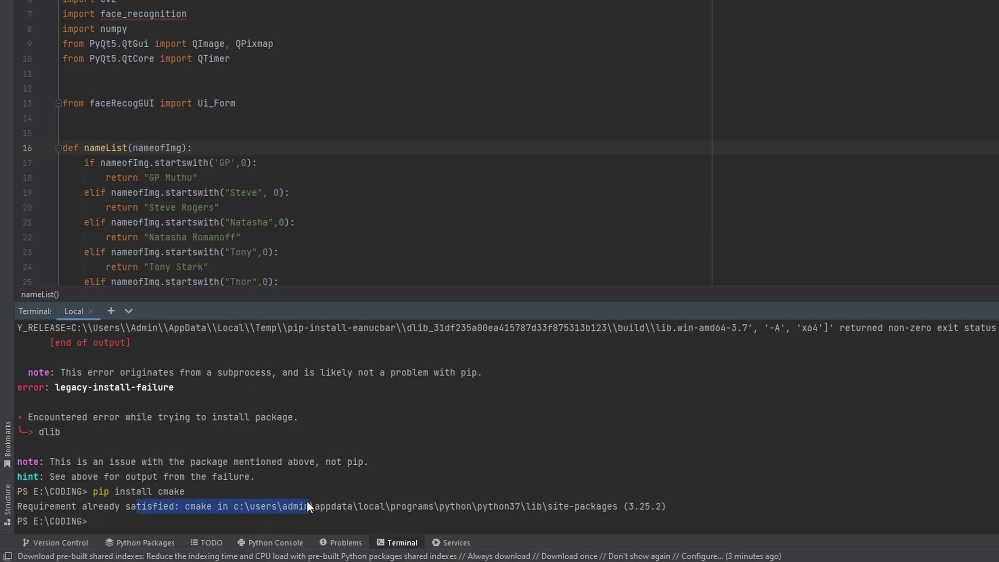
pyautogui.click(310, 508)
pyautogui.moveTo(102, 431); pyautogui.dragTo(57, 429)
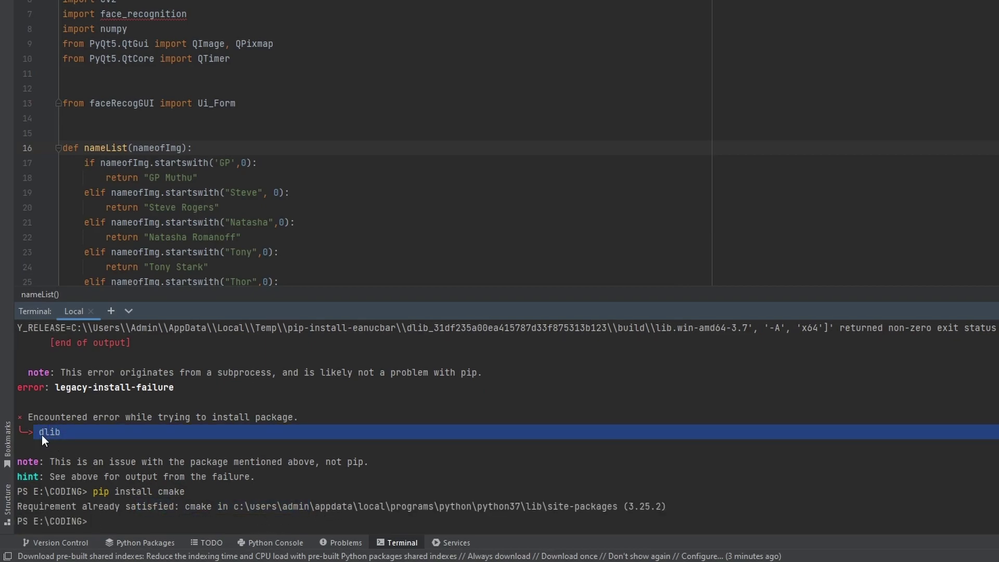
pyautogui.doubleClick(42, 434)
pyautogui.hotkey('ctrl', 'c')
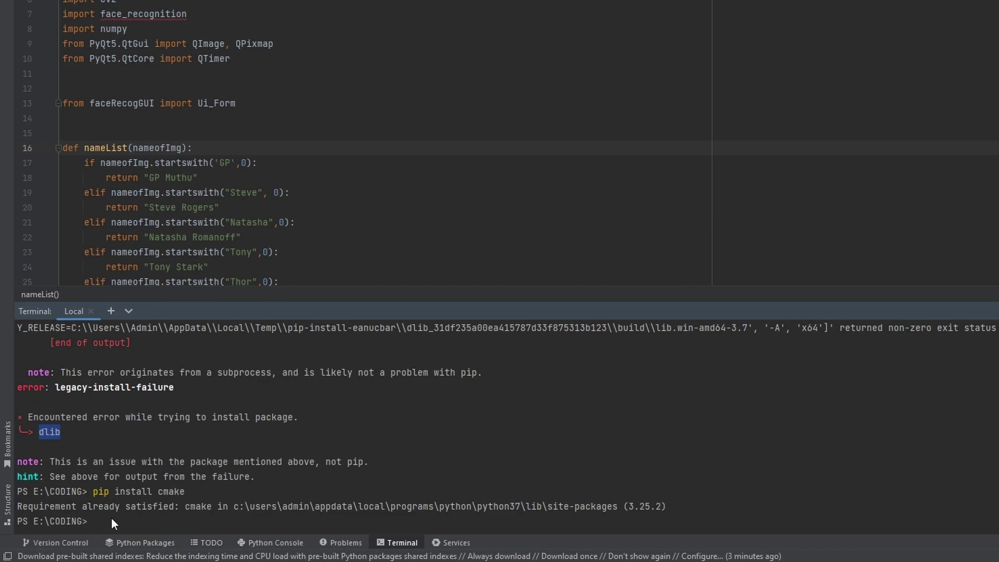
# - Run pip install dlib, removing an extra space and rerunning the command
pyautogui.click(111, 518)
pyautogui.write('ip install')
pyautogui.hotkey('ctrl', 'v')
pyautogui.press('Return')
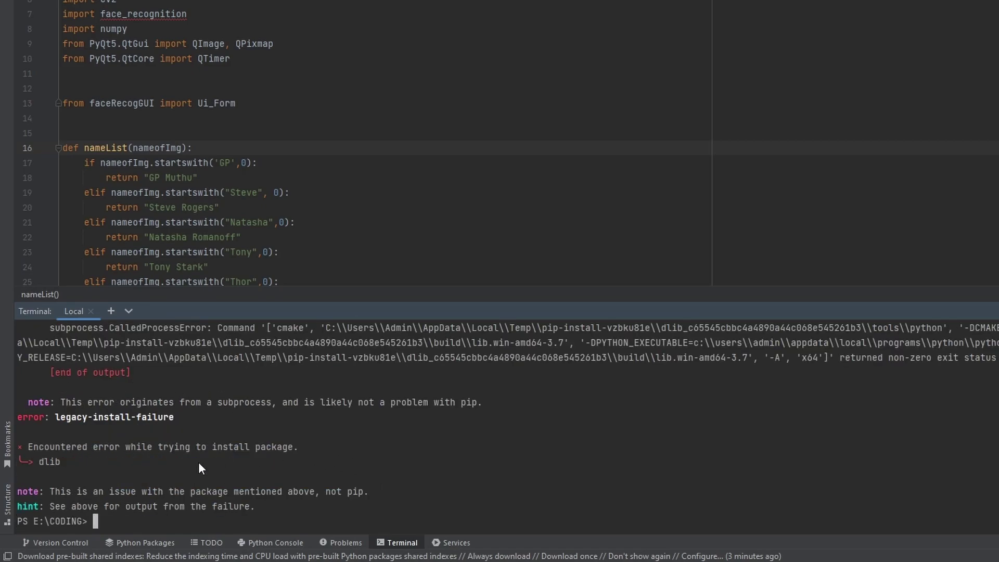
pyautogui.write('pip install  dlib')
pyautogui.press('Left')
pyautogui.press('Left')
pyautogui.press('Left')
pyautogui.press('BackSpace')
pyautogui.press('Return')
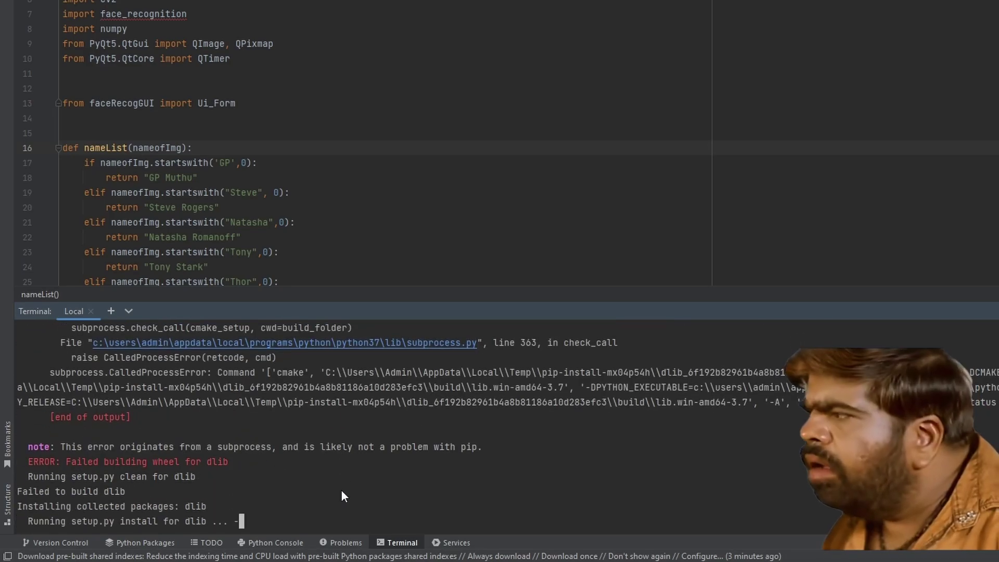
pyautogui.scroll(3, 138, 462)
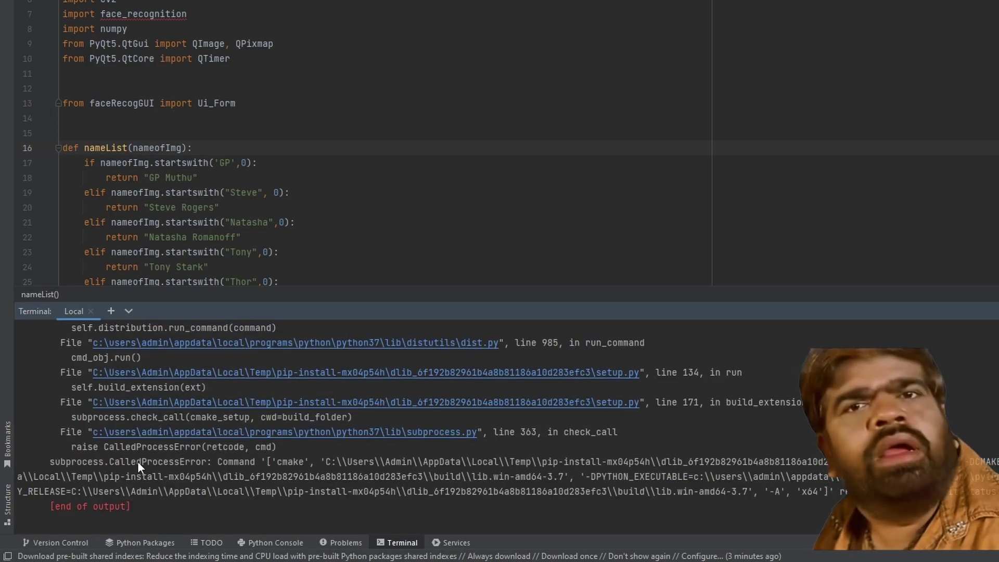
pyautogui.scroll(3, 137, 461)
pyautogui.scroll(3, 138, 461)
pyautogui.scroll(5, 138, 461)
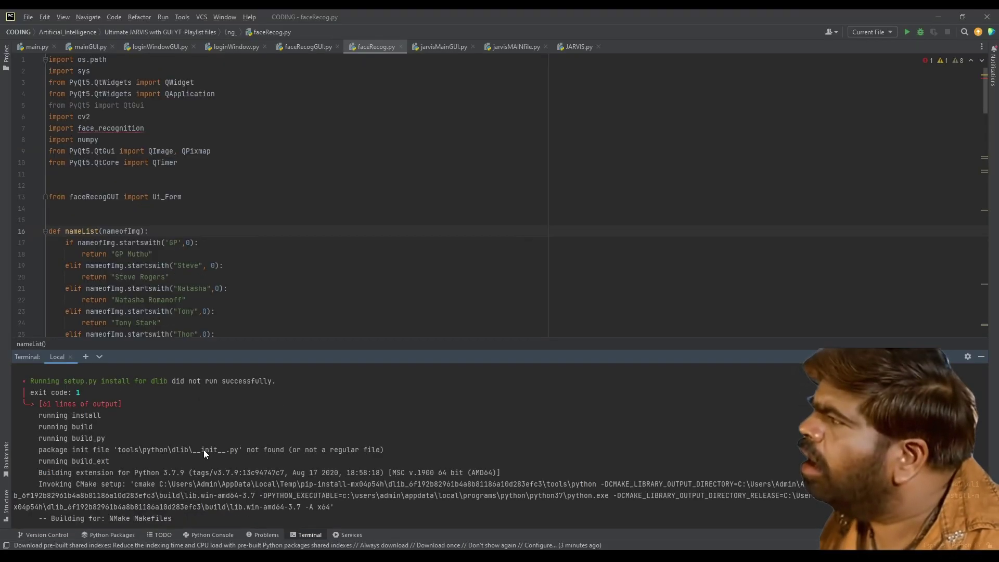
pyautogui.scroll(2, 202, 450)
pyautogui.scroll(2, 202, 450)
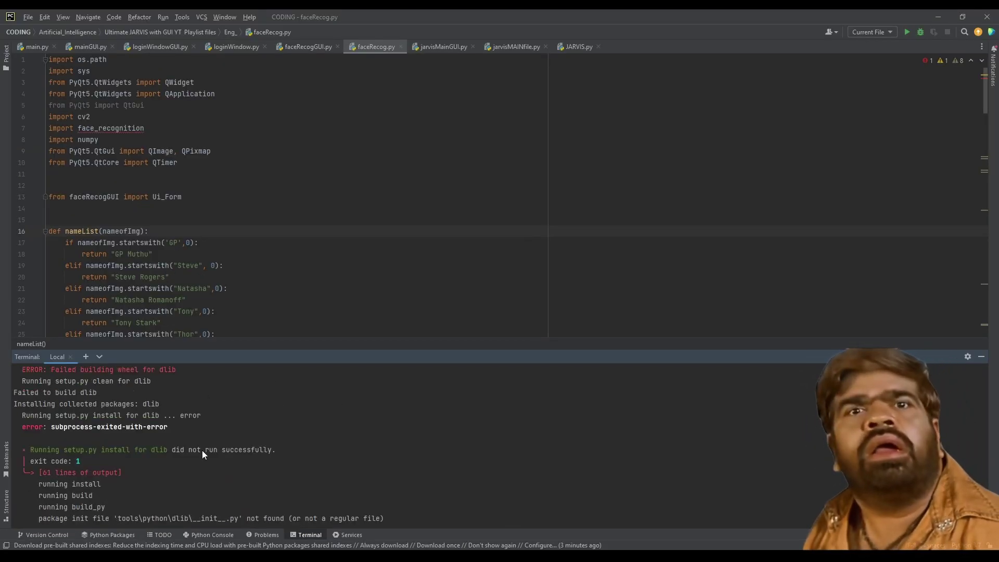
pyautogui.moveTo(98, 427); pyautogui.dragTo(147, 427)
pyautogui.scroll(1, 167, 460)
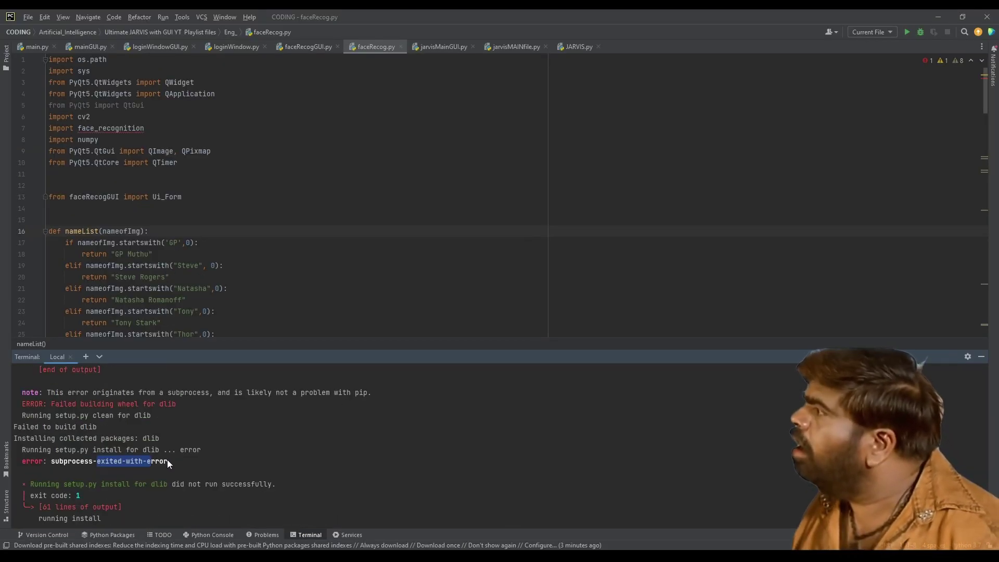
pyautogui.scroll(1, 167, 460)
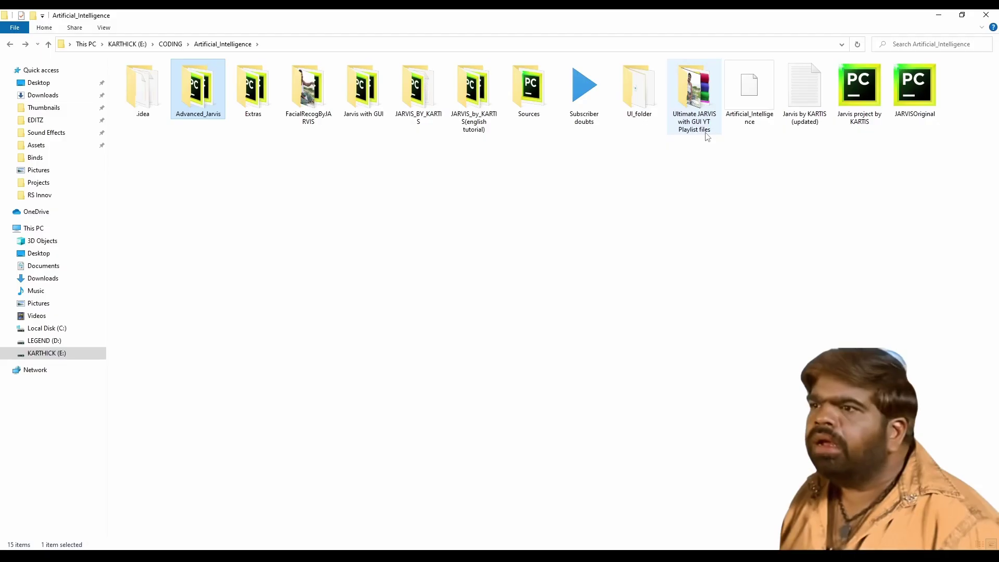
# - Paste the face_recog_dlib_file-master zip into the playlist folder's Eng_ subfolder
pyautogui.doubleClick(695, 89)
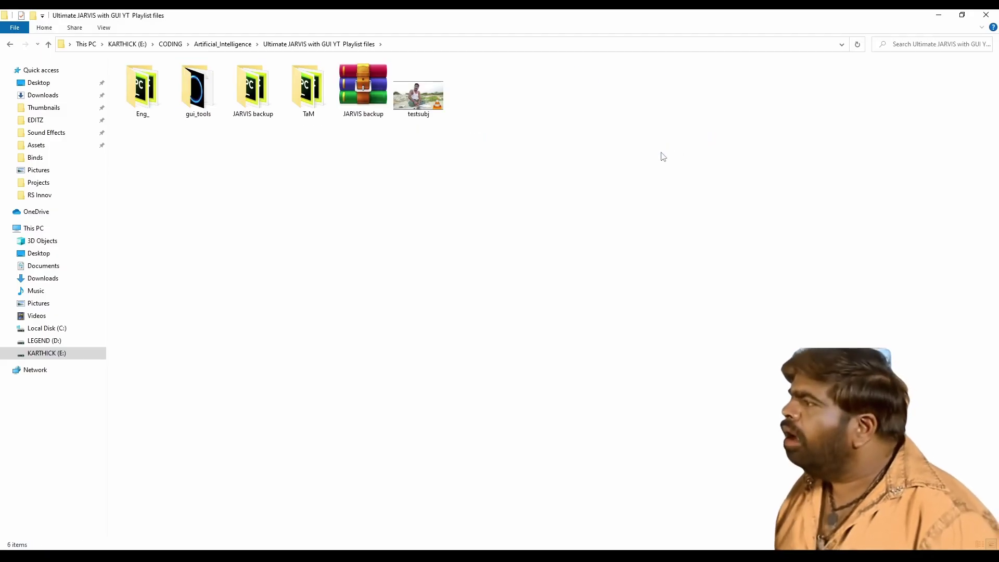
pyautogui.doubleClick(142, 89)
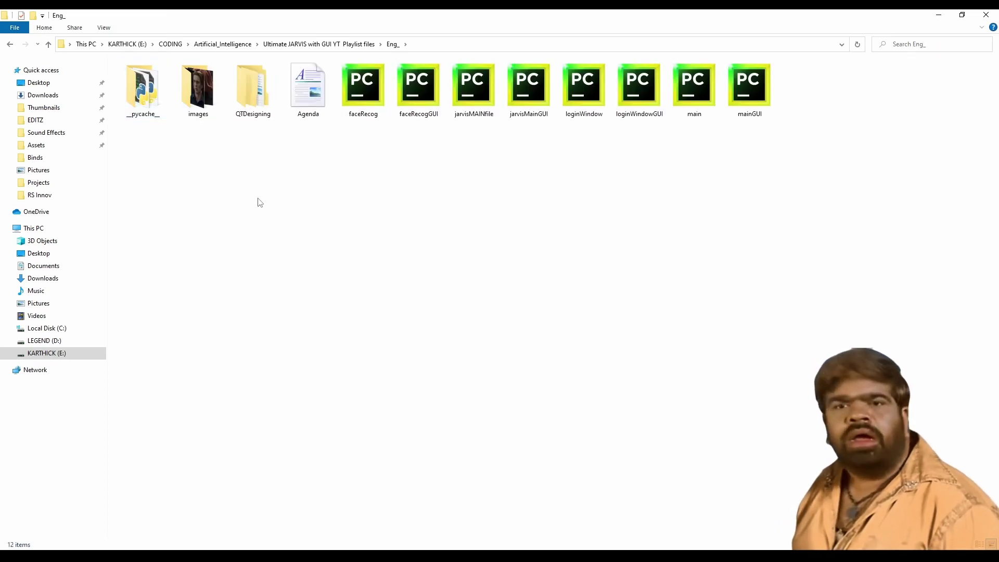
pyautogui.rightClick(302, 207)
pyautogui.click(328, 279)
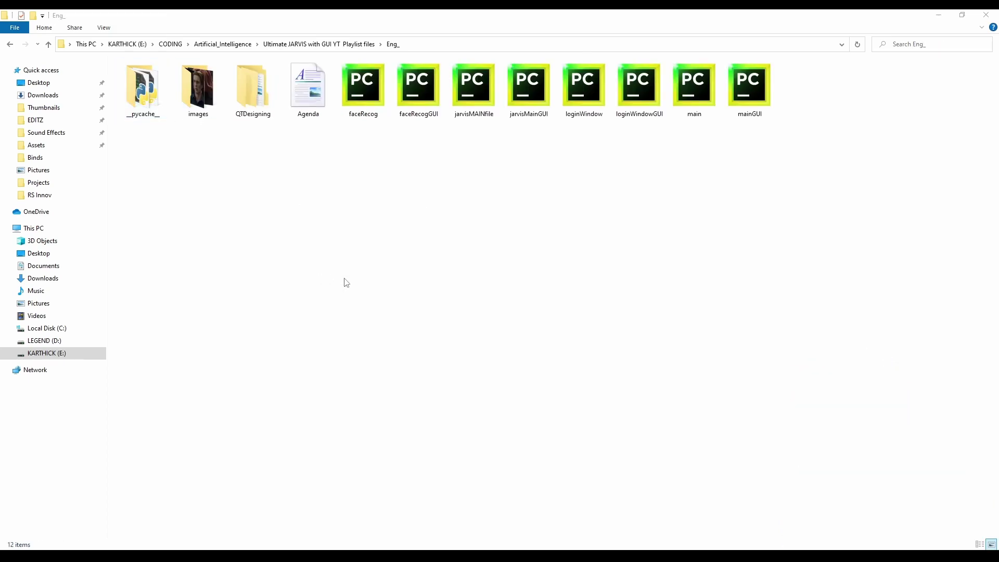
# - Extract the archive into Eng_ and open the extracted folder with its wheel files
pyautogui.rightClick(353, 117)
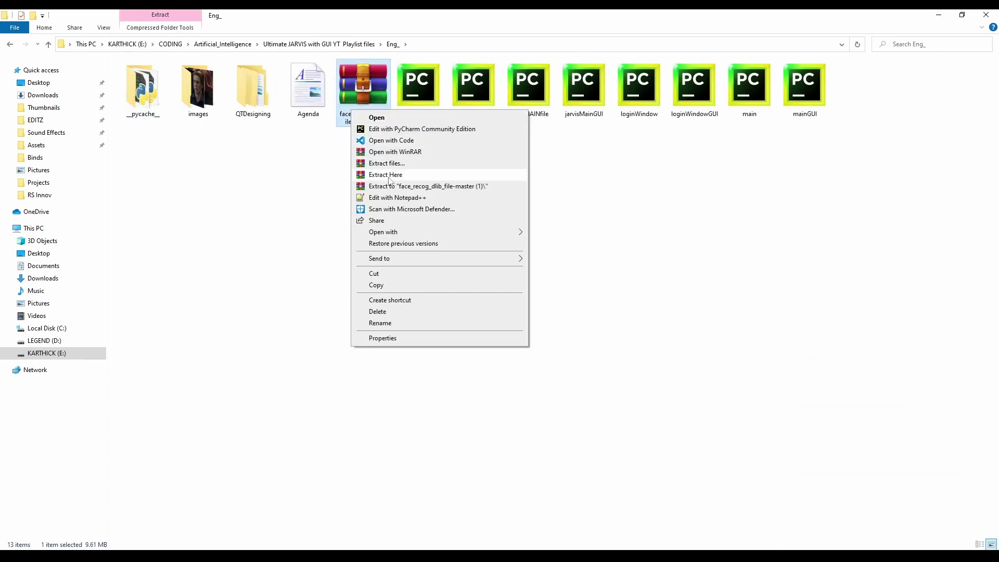
pyautogui.click(385, 175)
pyautogui.doubleClick(362, 86)
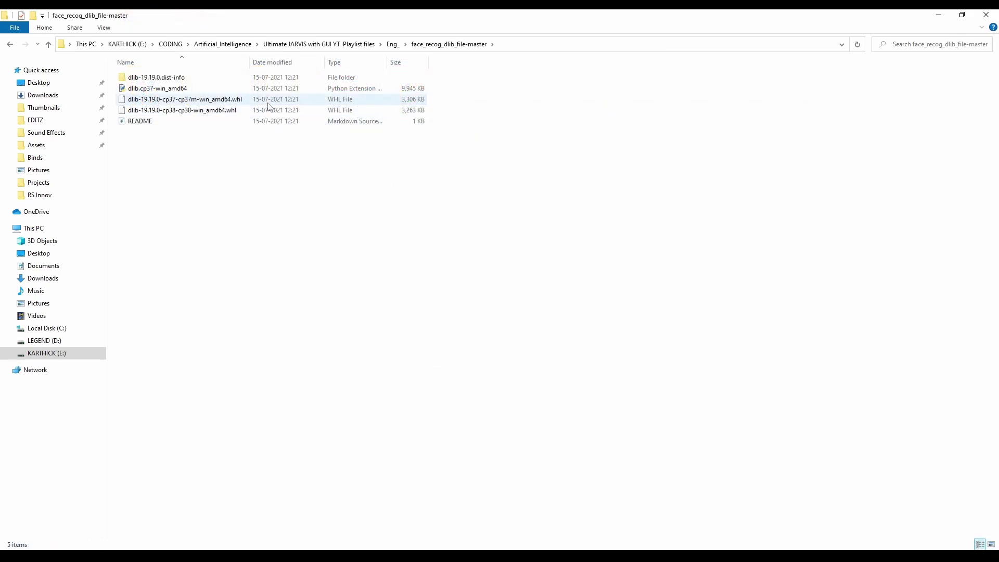
pyautogui.moveTo(289, 199); pyautogui.dragTo(229, 75)
pyautogui.click(328, 209)
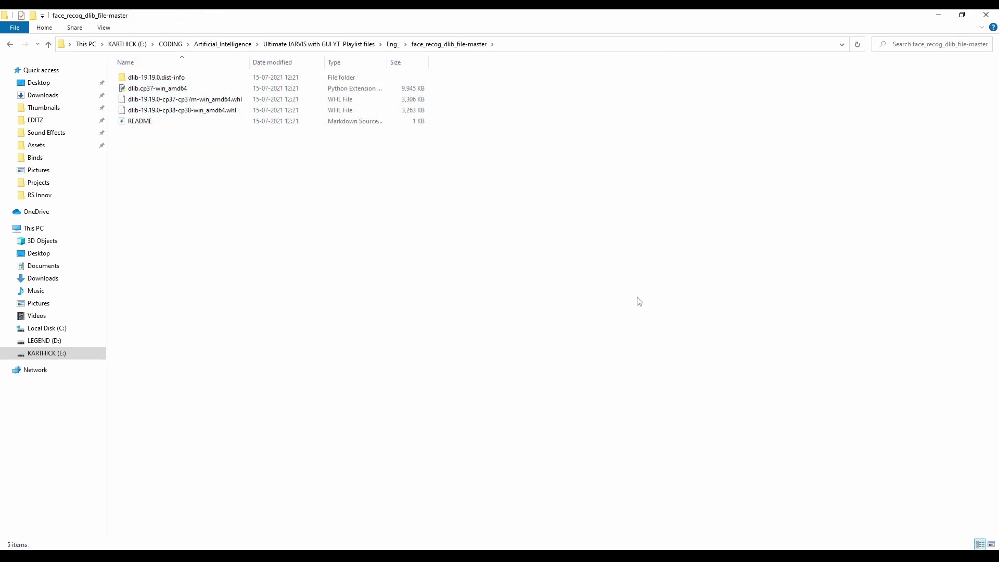
pyautogui.hotkey('alt', 'Tab')
# - Open cmd in the extracted folder and install dlib-19.19.0-cp37-cp37m-win_amd64.whl
pyautogui.click(547, 44)
pyautogui.write('c')
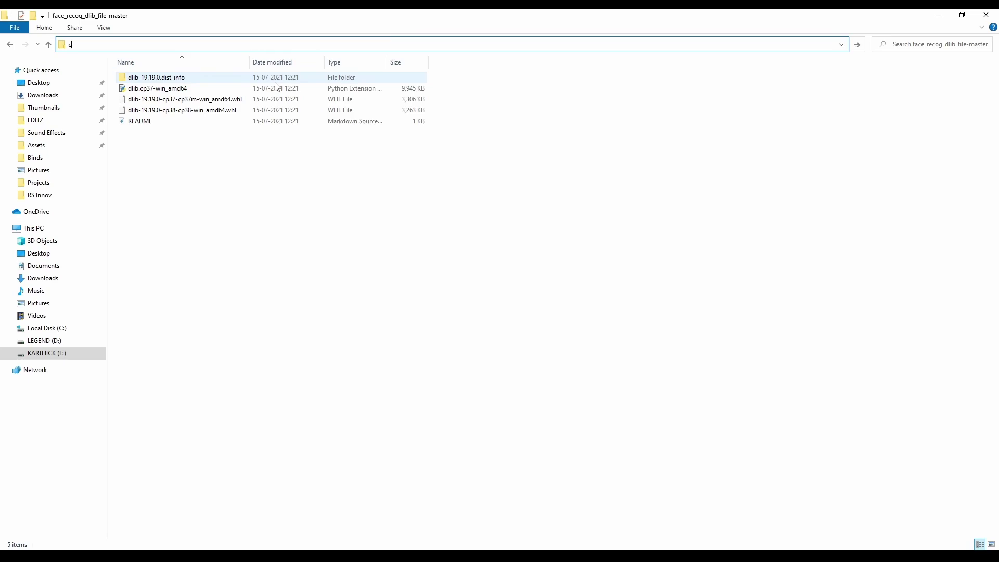
pyautogui.write('md')
pyautogui.press('Return')
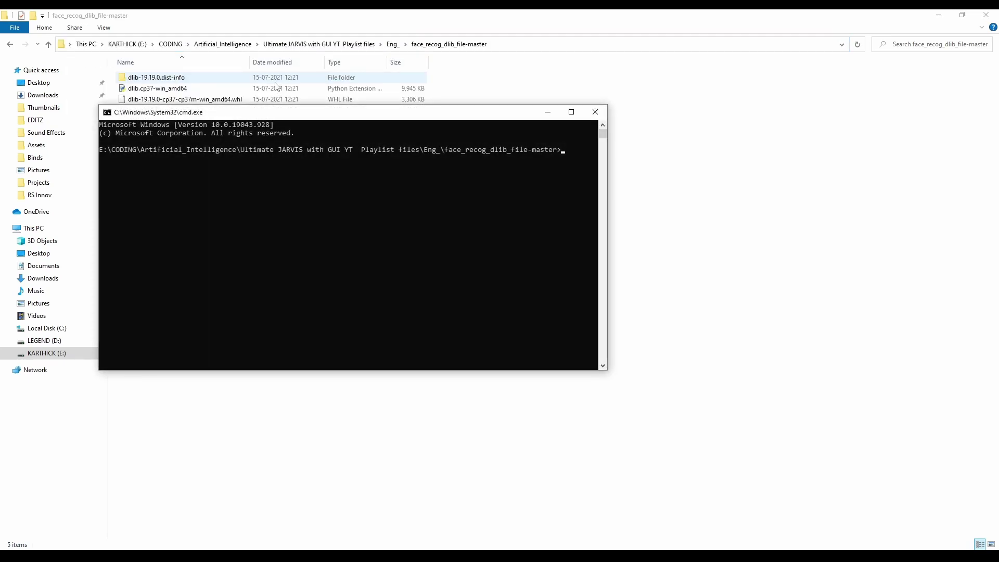
pyautogui.write('pip ')
pyautogui.write('ind')
pyautogui.write('stall')
pyautogui.press('BackSpace')
pyautogui.press('BackSpace')
pyautogui.write('dl')
pyautogui.write('ib')
pyautogui.write('-19.19.0')
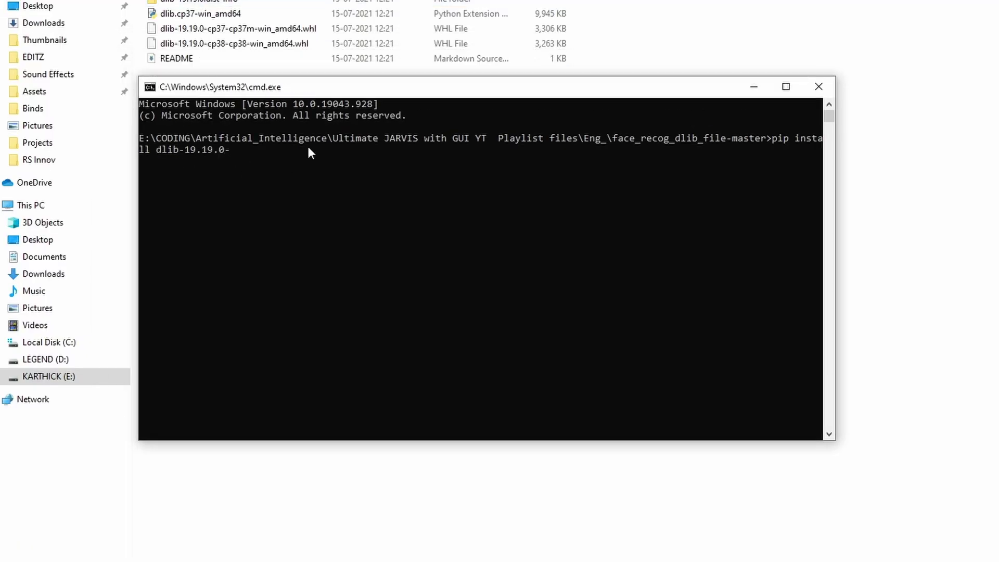
pyautogui.write('-cp37-cp37m-win_amd64')
pyautogui.write('.whl')
pyautogui.press('Return')
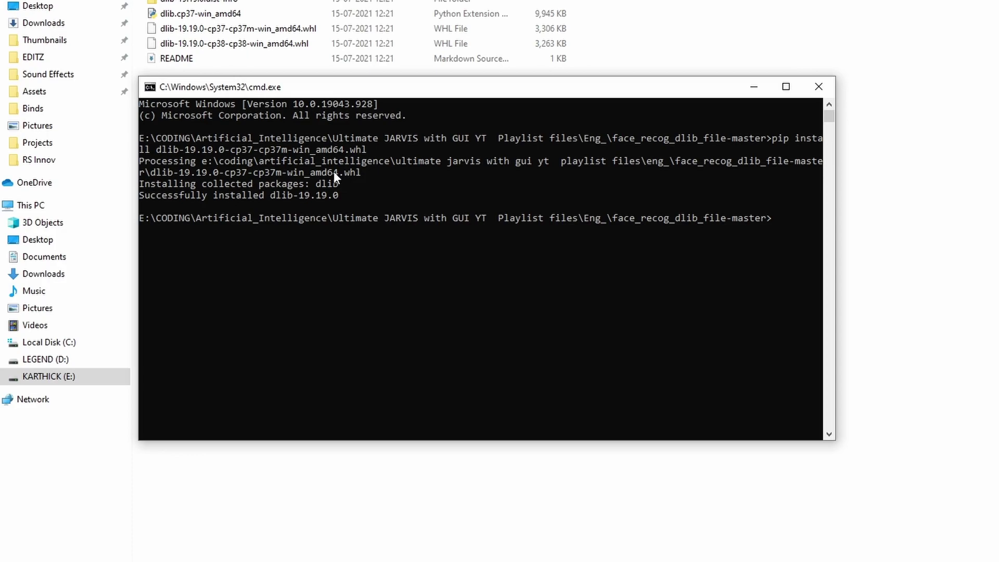
pyautogui.click(341, 193)
pyautogui.moveTo(339, 191); pyautogui.dragTo(229, 185)
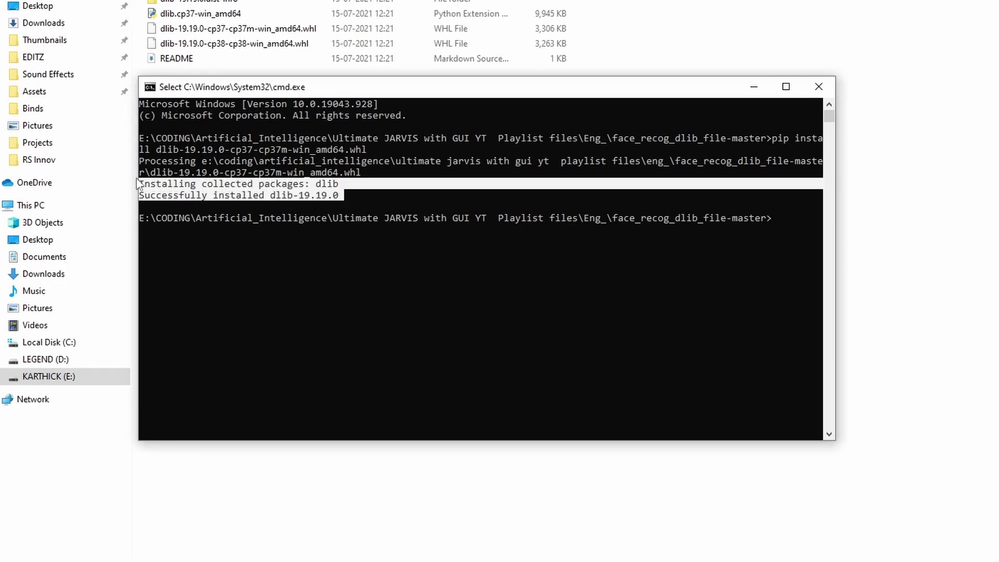
pyautogui.click(336, 254)
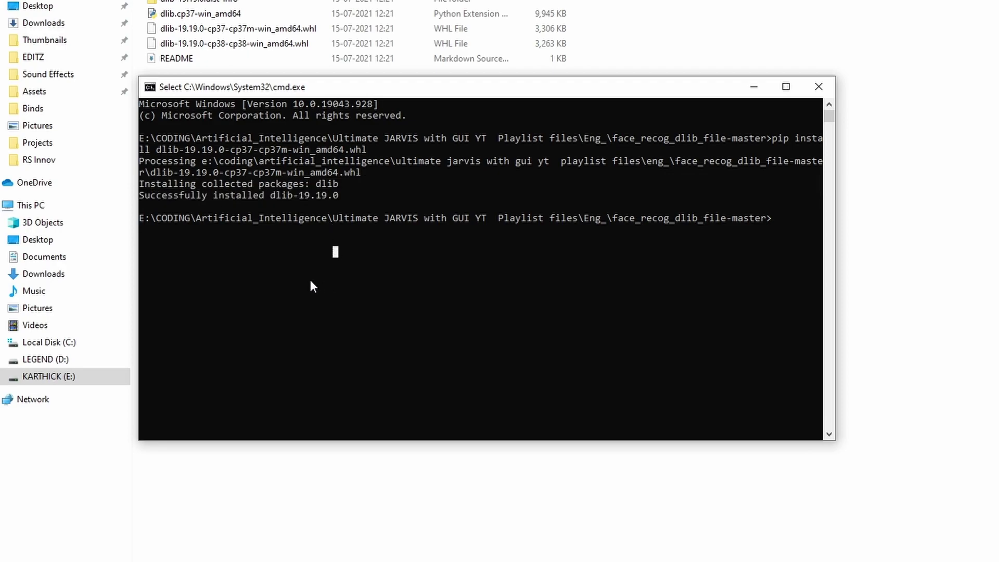
pyautogui.write('pip install')
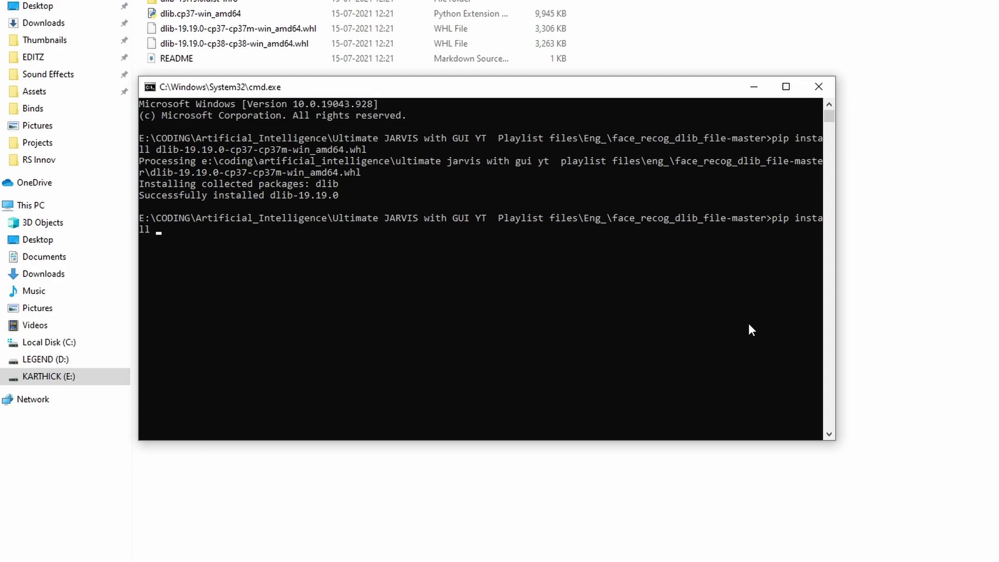
pyautogui.write(' cmake')
# - Run pip install cmake and pip install face_recognition, confirming face_recognition-1.3.0 installed
pyautogui.press('Return')
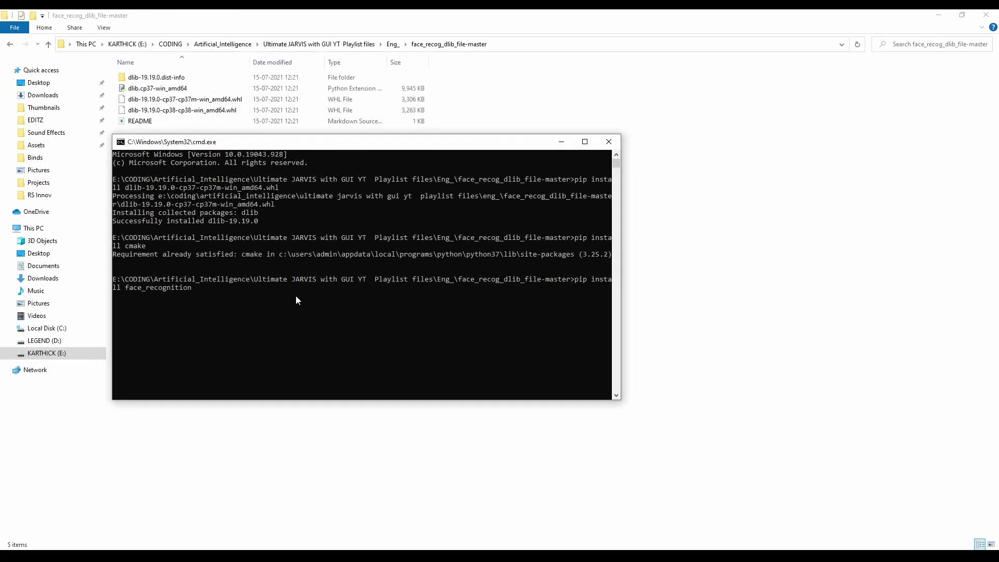
pyautogui.write('n')
pyautogui.press('Return')
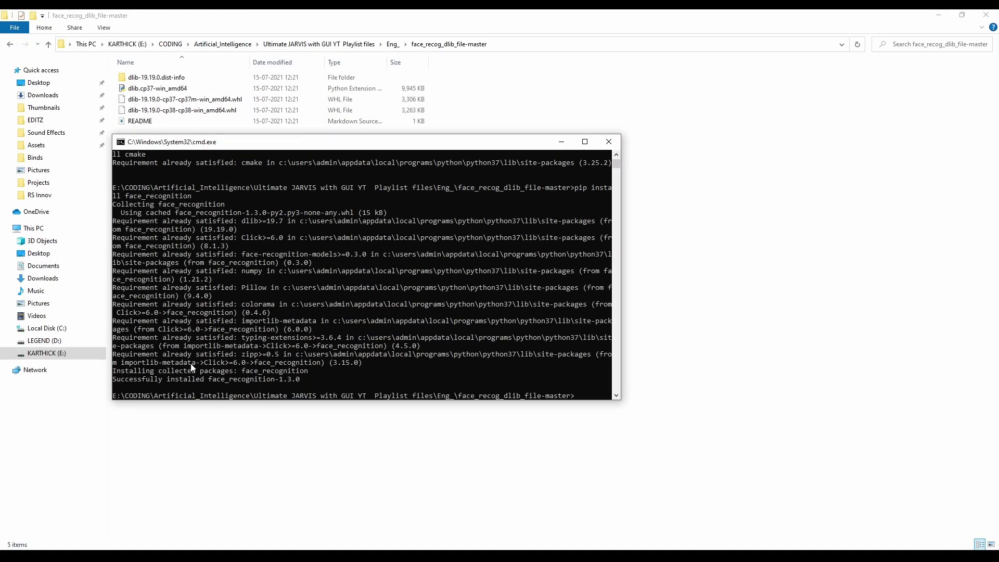
pyautogui.moveTo(167, 381); pyautogui.dragTo(287, 385)
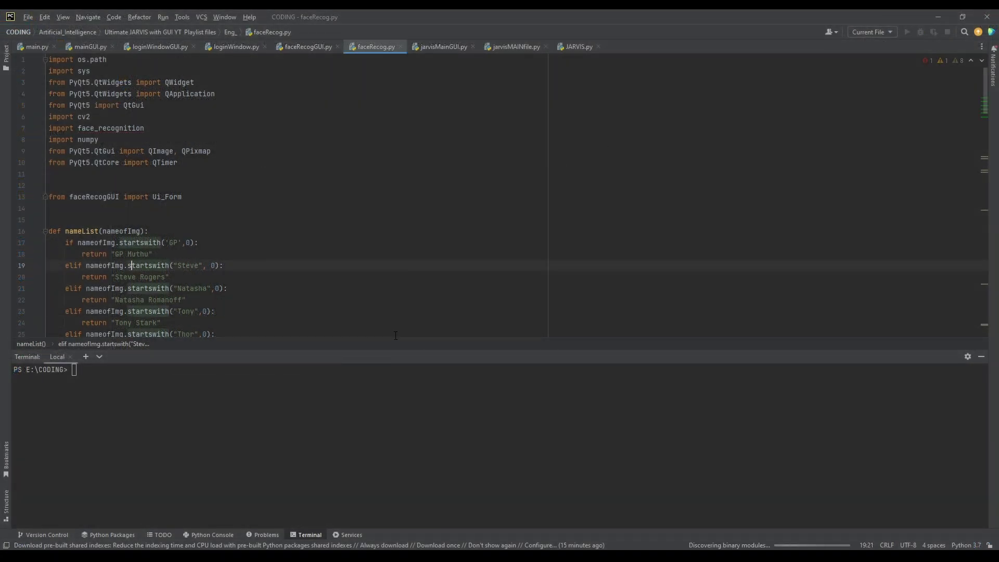
# - Rerun pip install face_recognition in PyCharm's terminal, see it satisfied, and close the terminal
pyautogui.moveTo(395, 346); pyautogui.dragTo(401, 384)
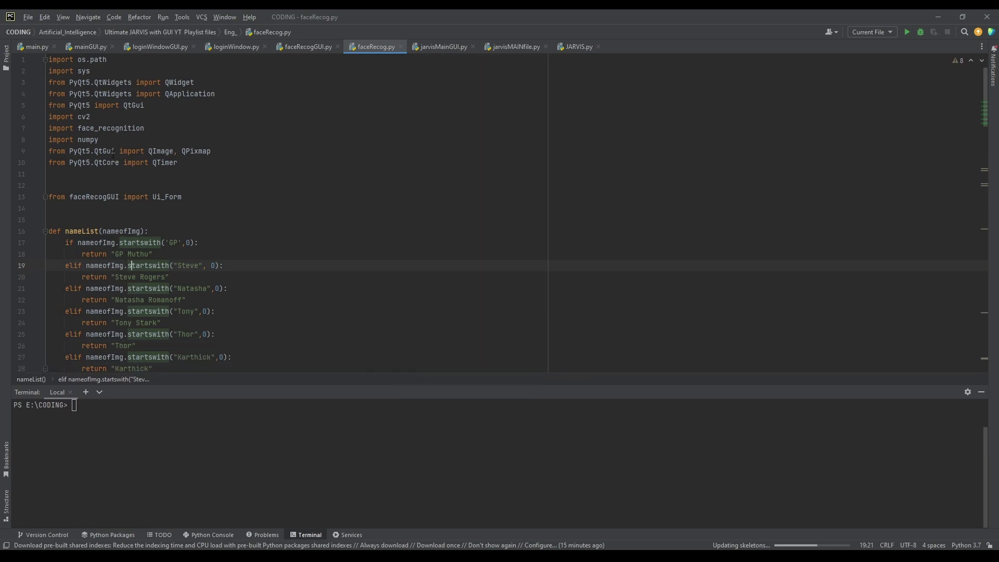
pyautogui.doubleClick(109, 128)
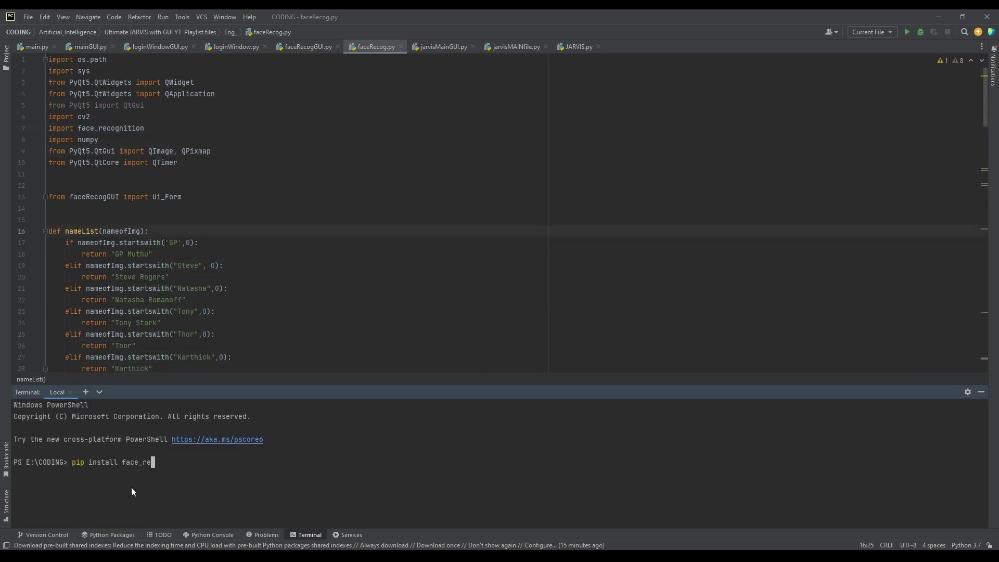
pyautogui.write('gnition')
pyautogui.press('Return')
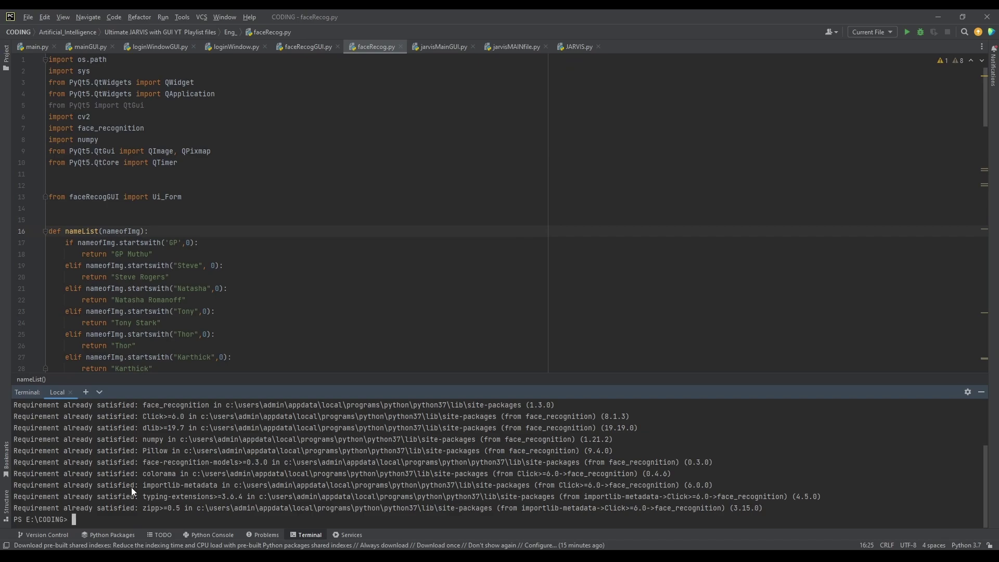
pyautogui.hotkey('shift', 'Escape')
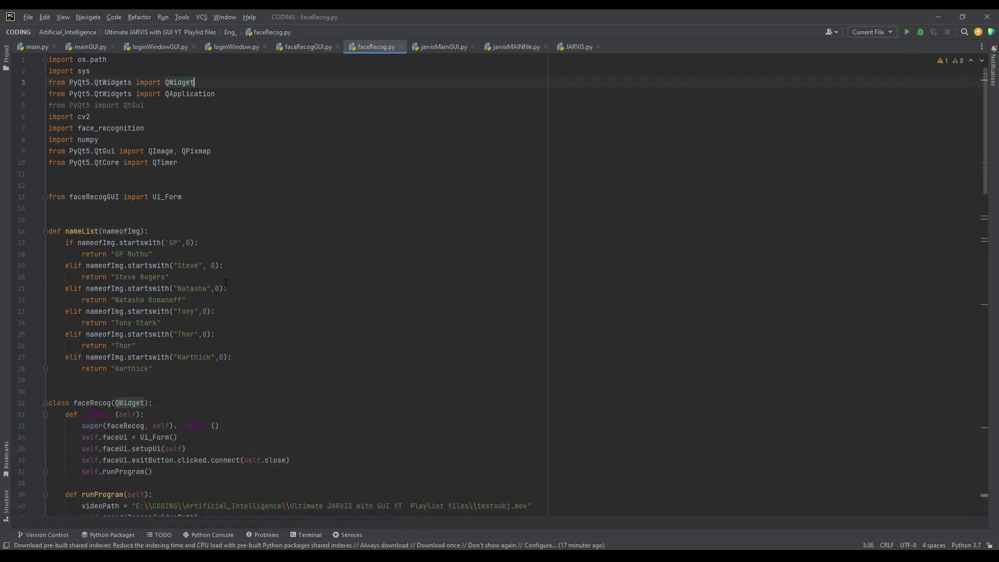
# - Run faceRecog.py from the toolbar so it prints 'encoding started'
pyautogui.click(244, 183)
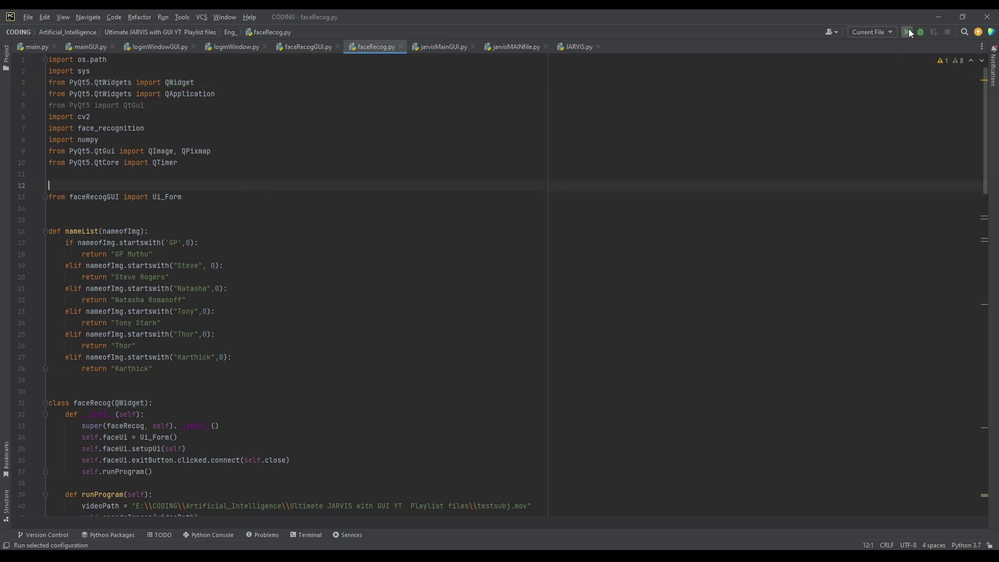
pyautogui.click(909, 32)
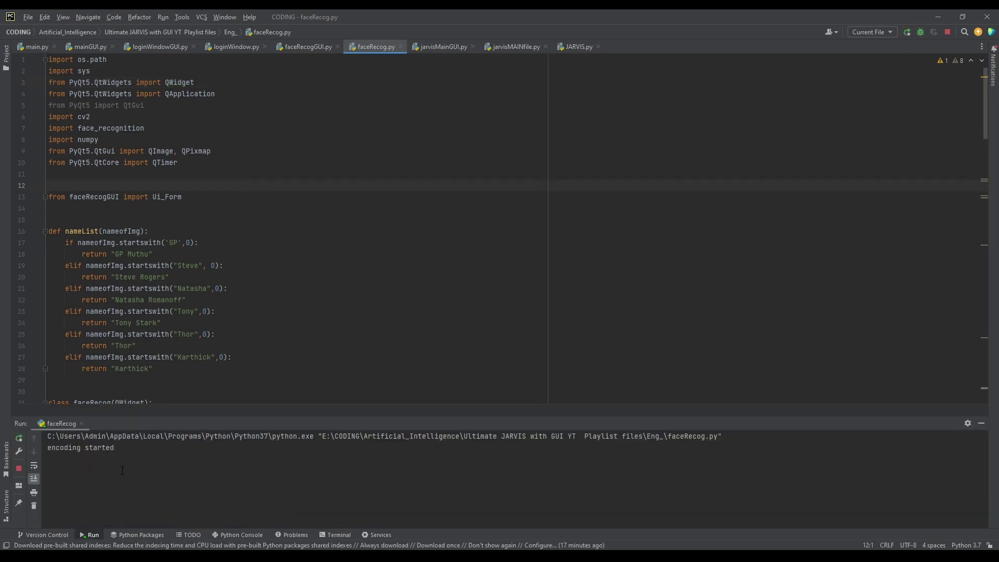